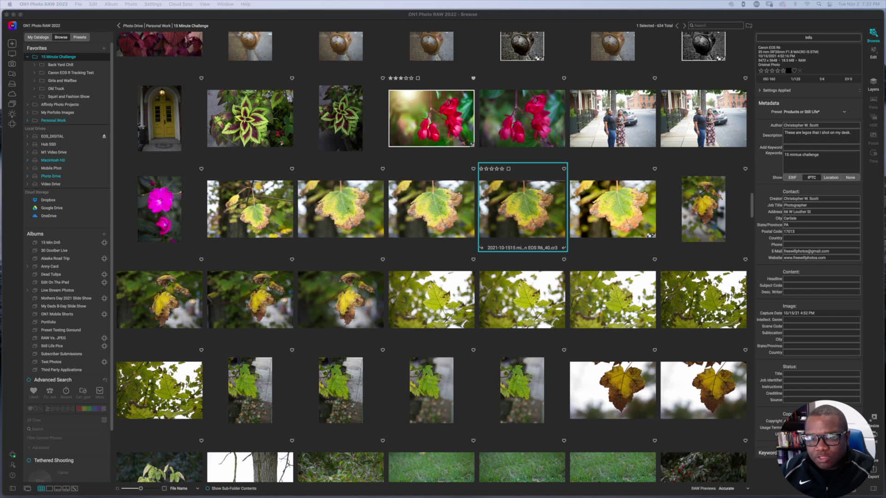
# Select the leaf photo's edited .onphoto version in the 15 Minute Challenge folder.
pyautogui.click(611, 226)
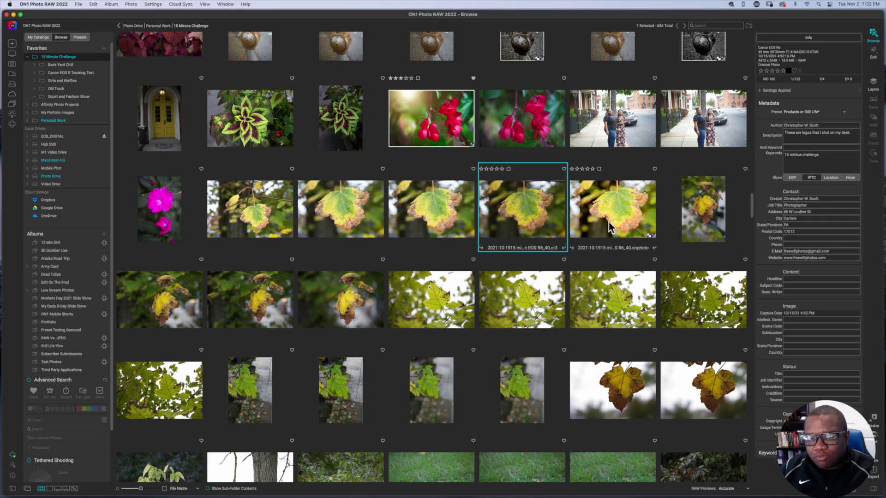
pyautogui.click(609, 227)
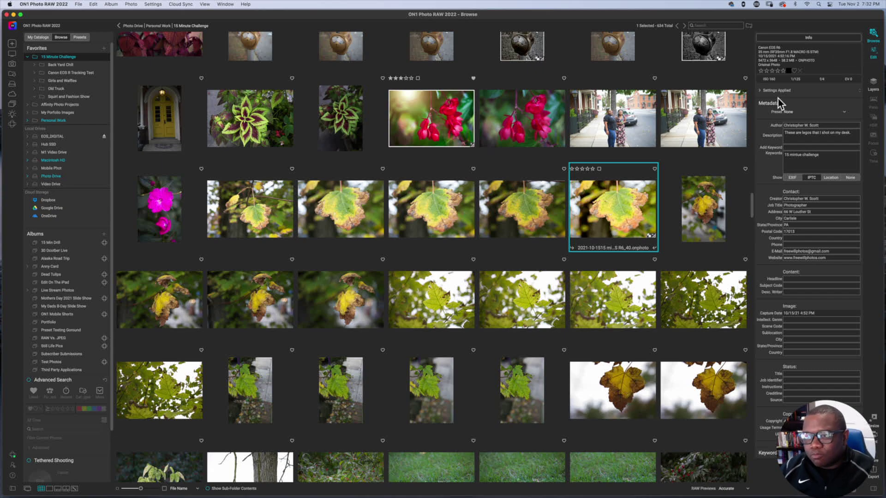
# Open the leaf's .onphoto version in Edit and review its two layers and Develop settings.
pyautogui.press('super+2')
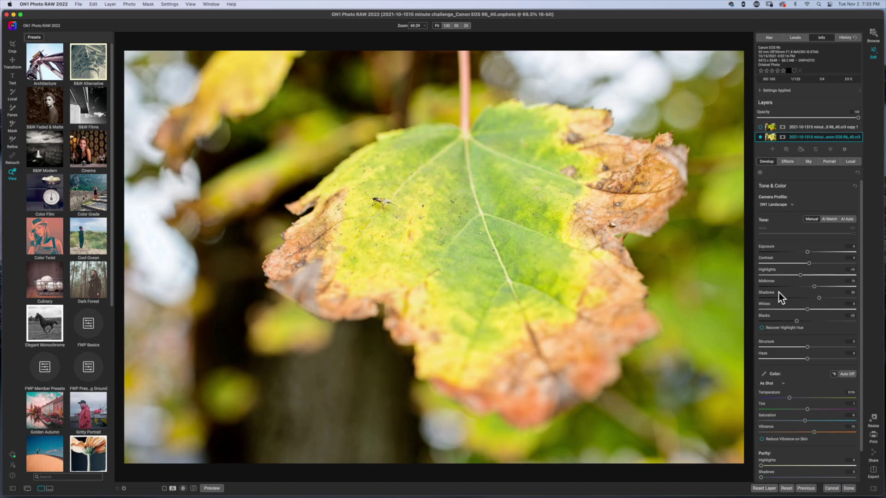
pyautogui.scroll(-1, 783, 217)
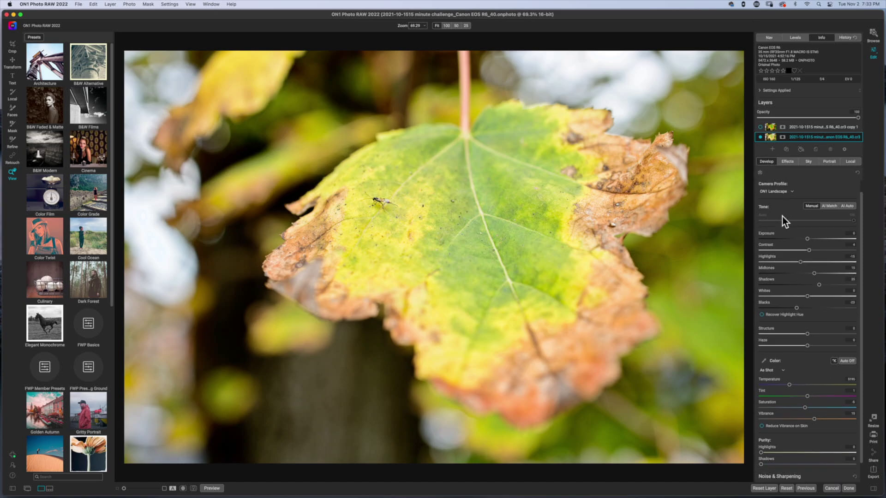
# Make the top copy 1 layer visible, select it, and show its Effects filter stack.
pyautogui.click(761, 129)
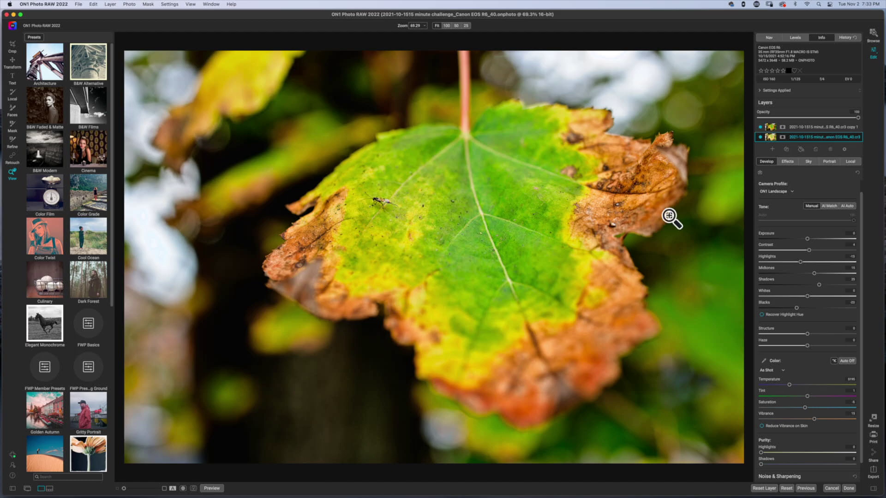
pyautogui.click(793, 130)
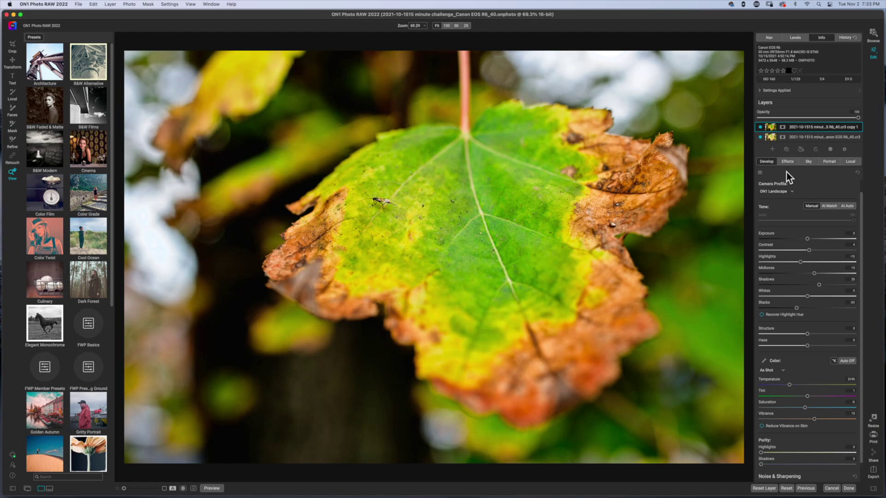
pyautogui.click(789, 162)
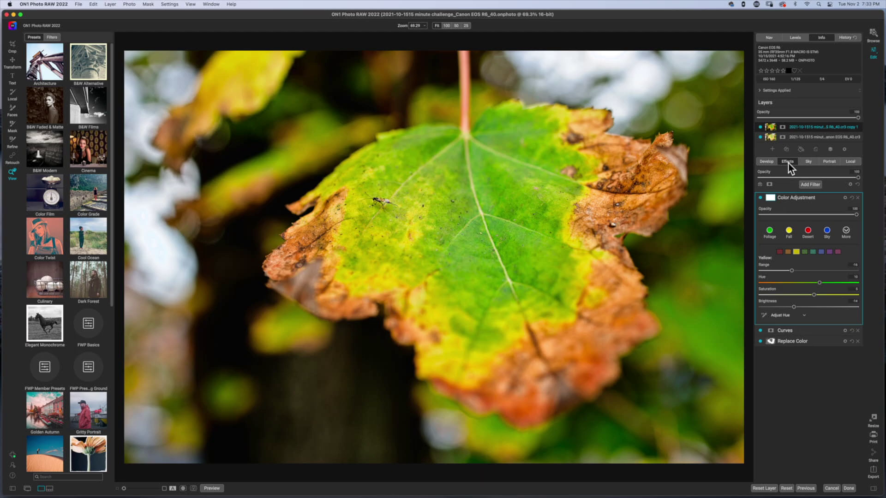
# Switch off the Color Adjustment and Curves filters and expand the Replace Color settings.
pyautogui.click(795, 205)
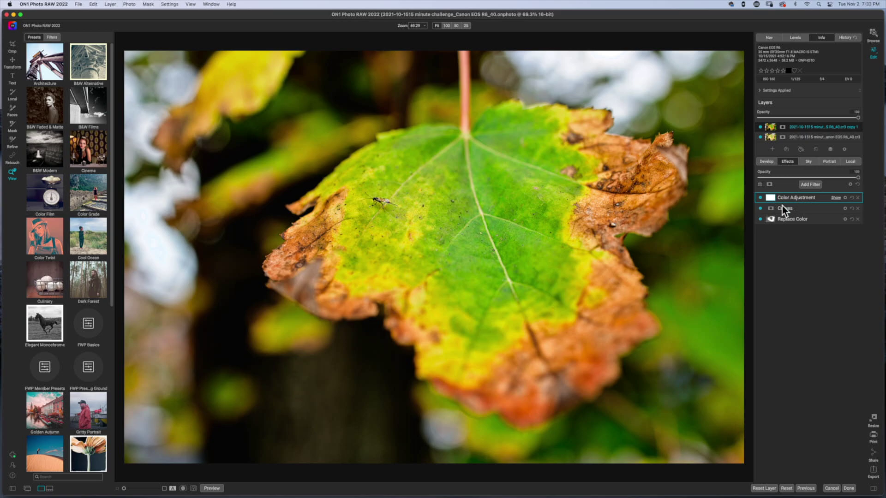
pyautogui.click(761, 198)
pyautogui.click(761, 208)
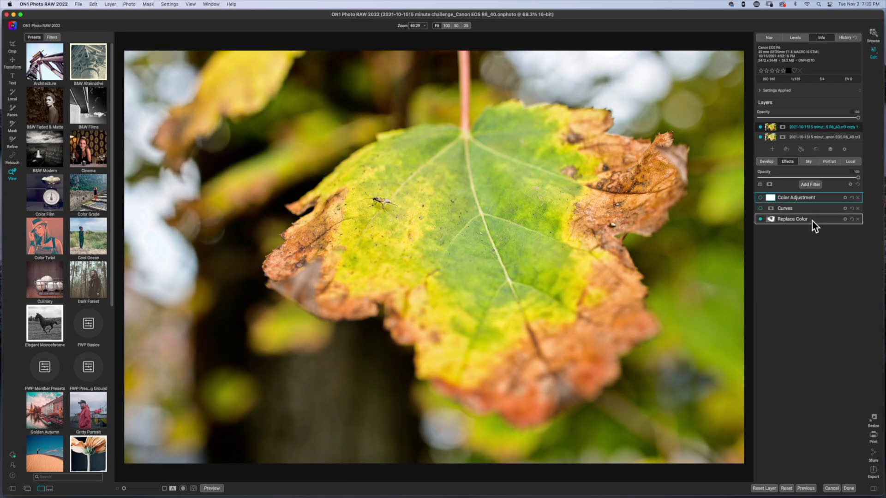
pyautogui.click(813, 221)
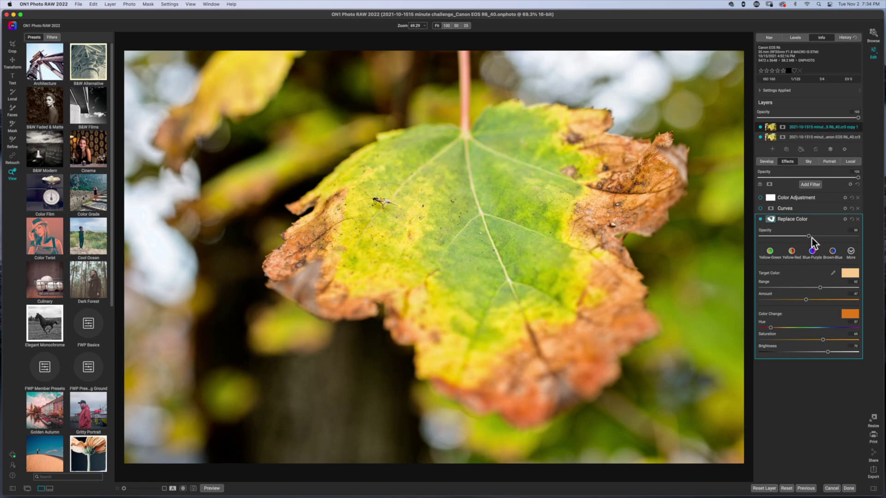
# Set Replace Color opacity to 100 with its blending options showing, and widen the settings panel.
pyautogui.moveTo(809, 237); pyautogui.dragTo(814, 236)
pyautogui.click(845, 219)
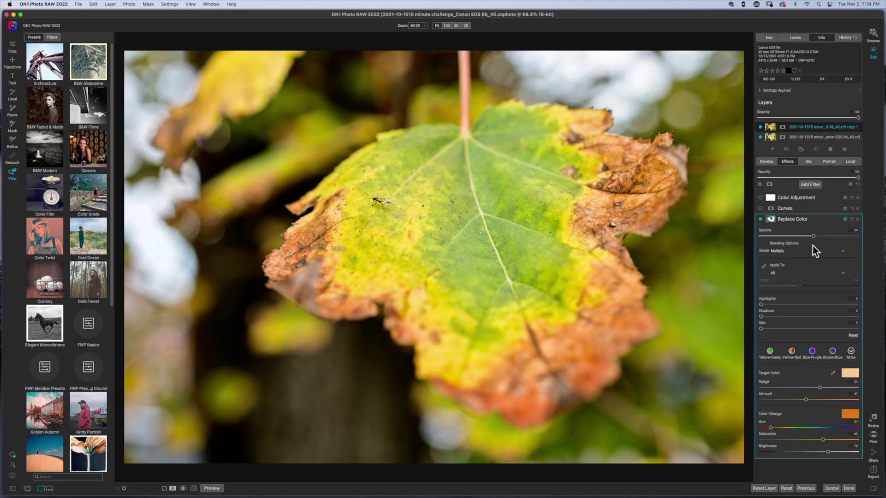
pyautogui.moveTo(814, 238); pyautogui.dragTo(870, 241)
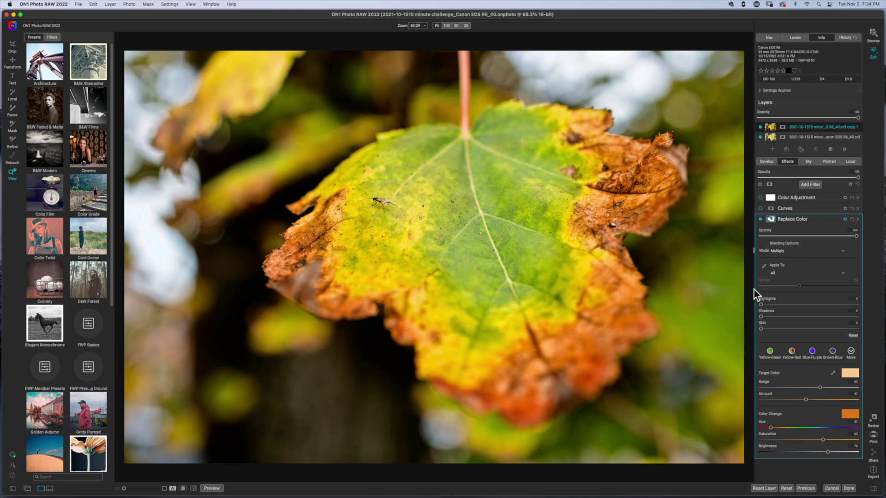
pyautogui.moveTo(755, 295); pyautogui.dragTo(720, 290)
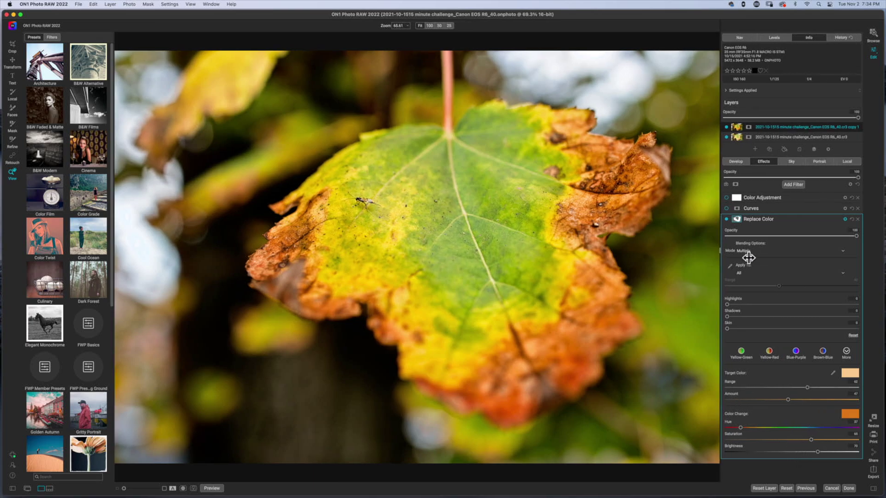
pyautogui.moveTo(748, 258); pyautogui.dragTo(734, 281)
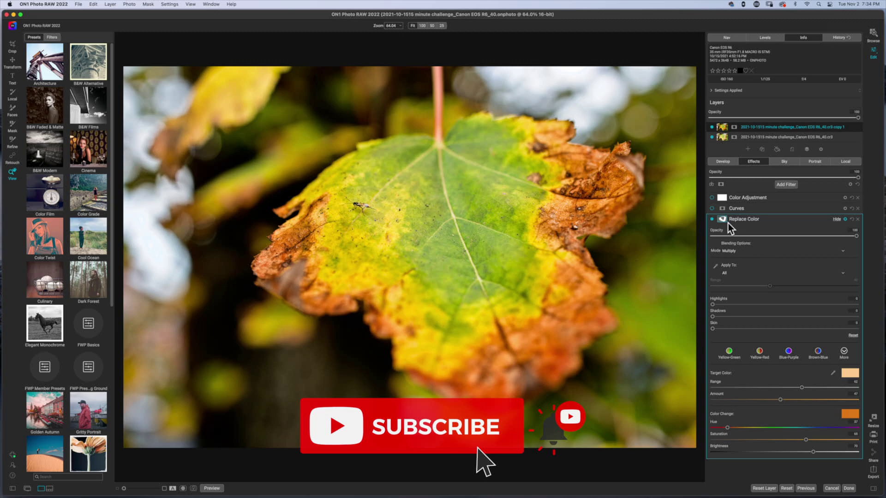
pyautogui.click(845, 220)
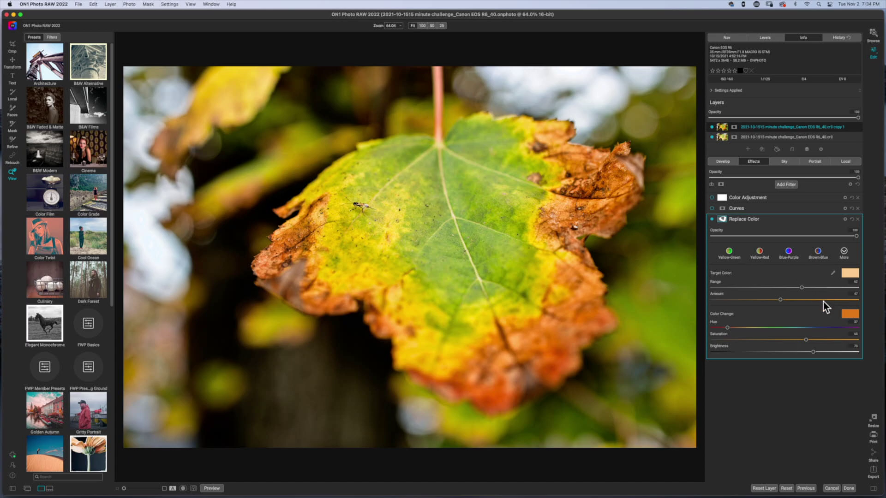
pyautogui.click(848, 316)
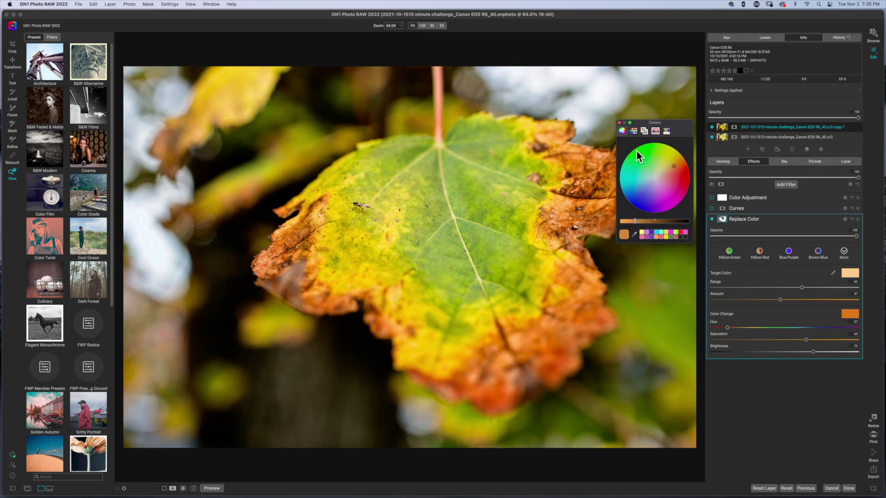
pyautogui.click(804, 390)
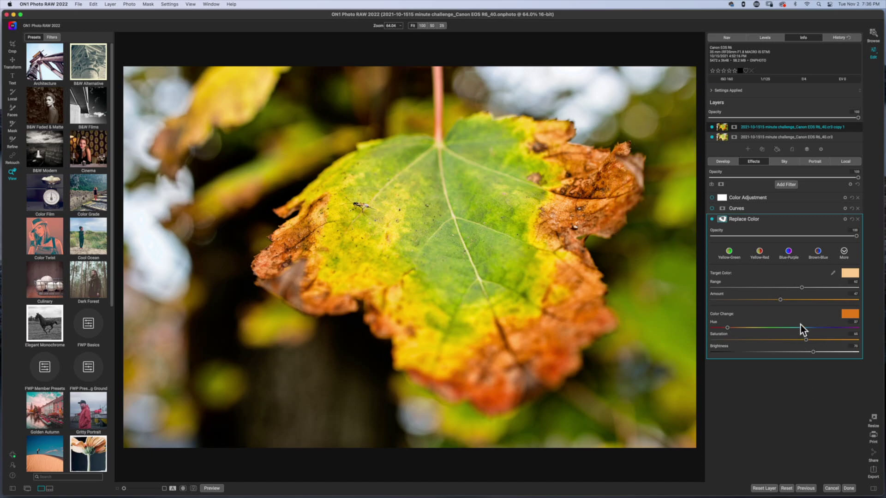
# Open the Replace Color mask settings and briefly preview its grayscale mask.
pyautogui.click(723, 220)
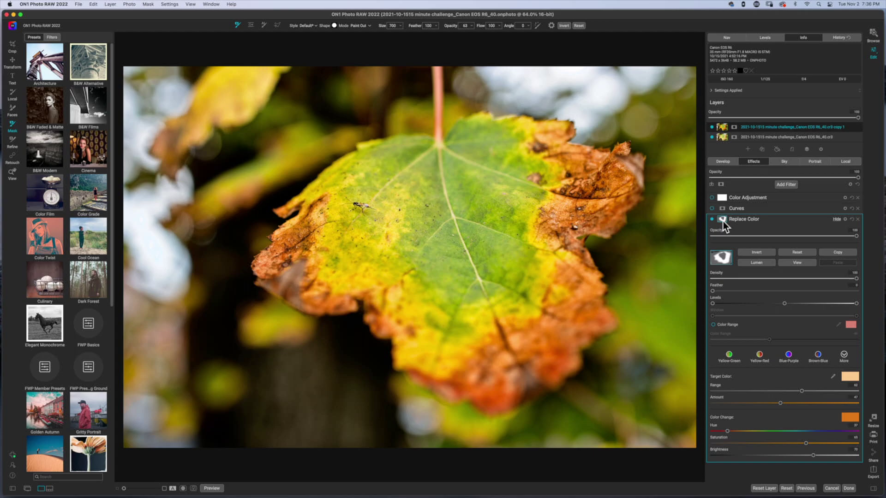
pyautogui.press('o')
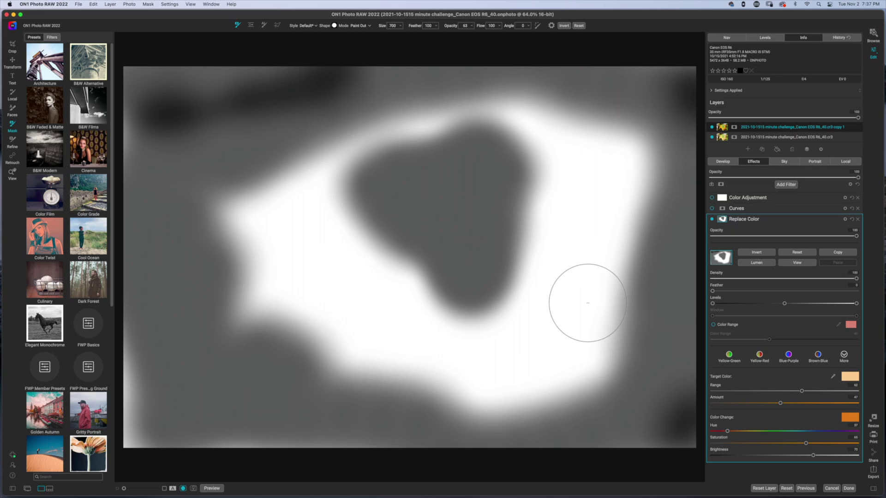
pyautogui.press('super+m')
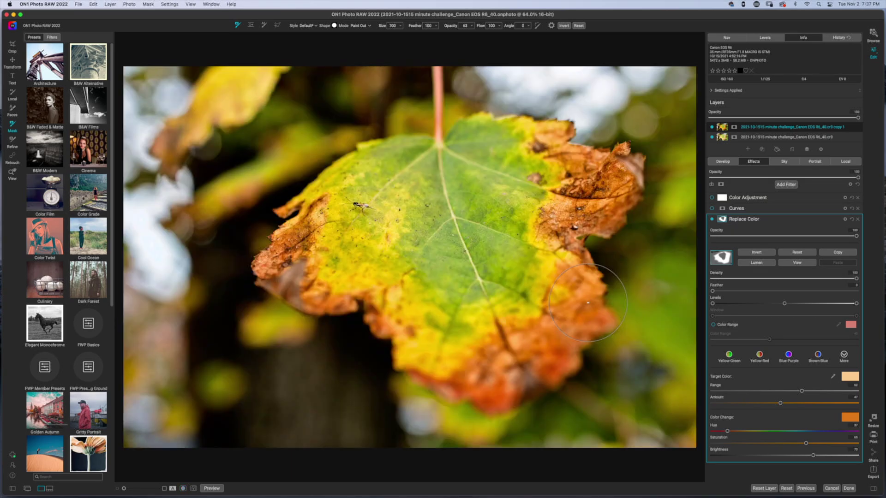
# Compare the leaf with Replace Color off and on, then show its Multiply blending options.
pyautogui.click(712, 219)
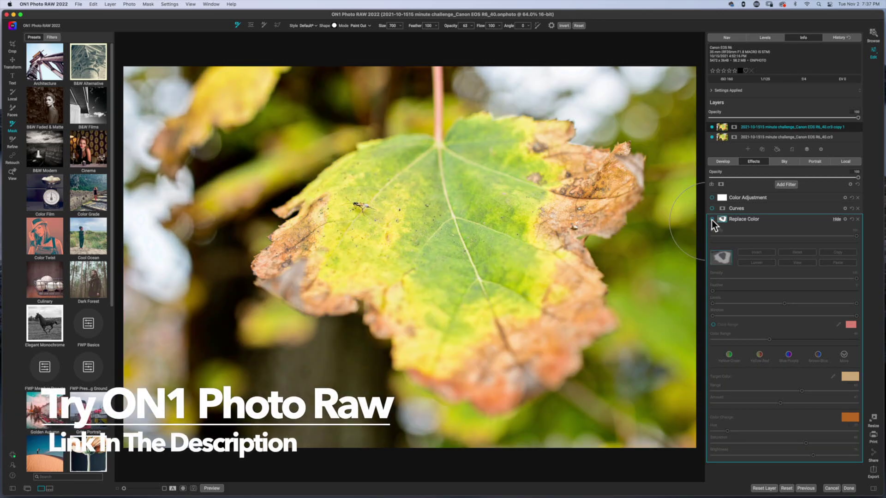
pyautogui.click(712, 220)
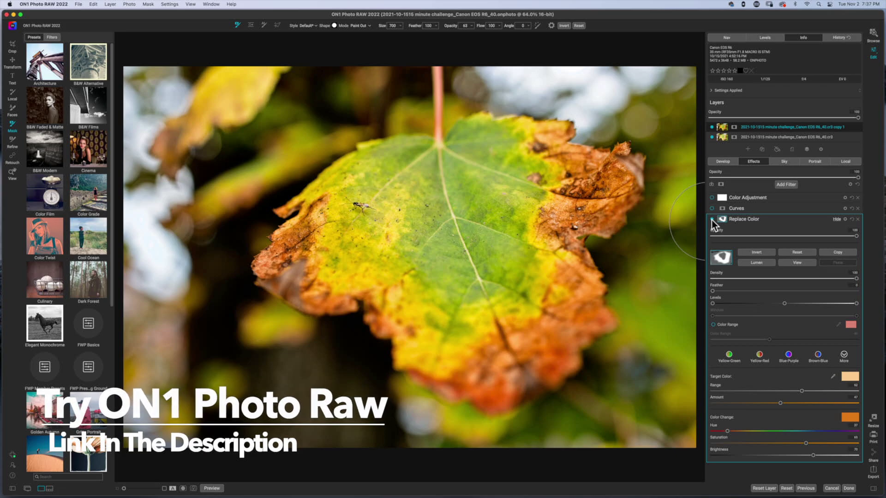
pyautogui.click(846, 220)
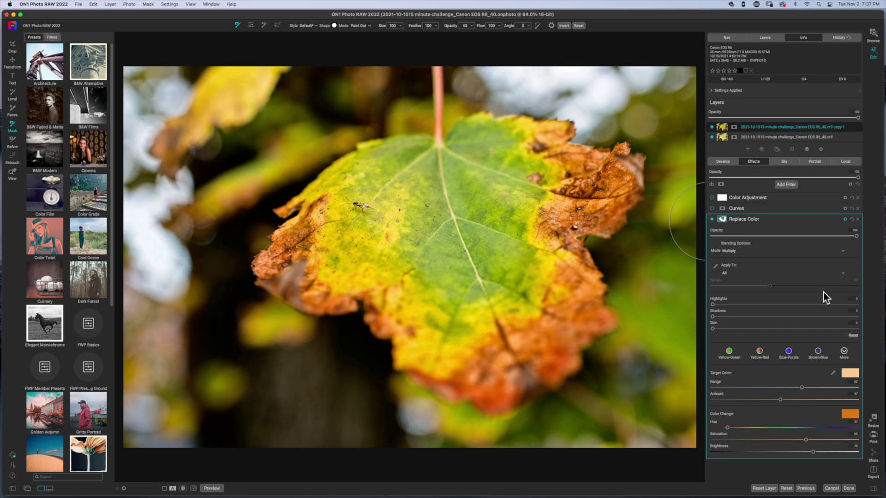
pyautogui.click(817, 253)
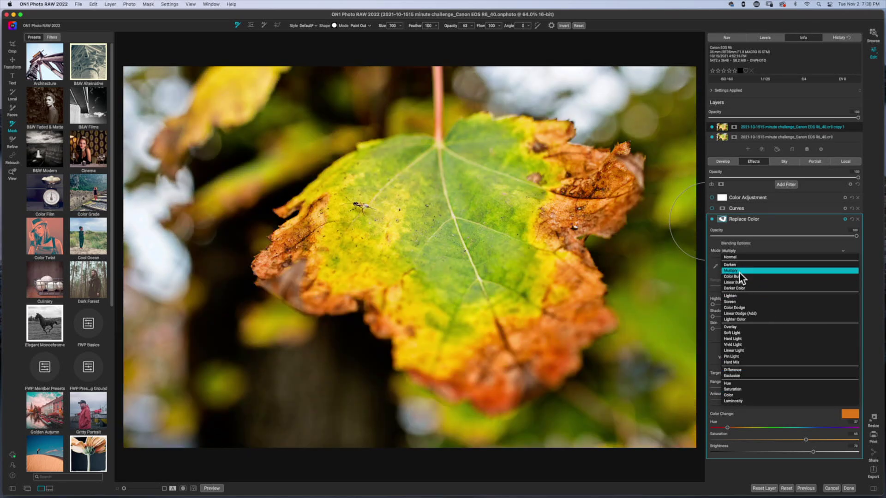
pyautogui.click(739, 272)
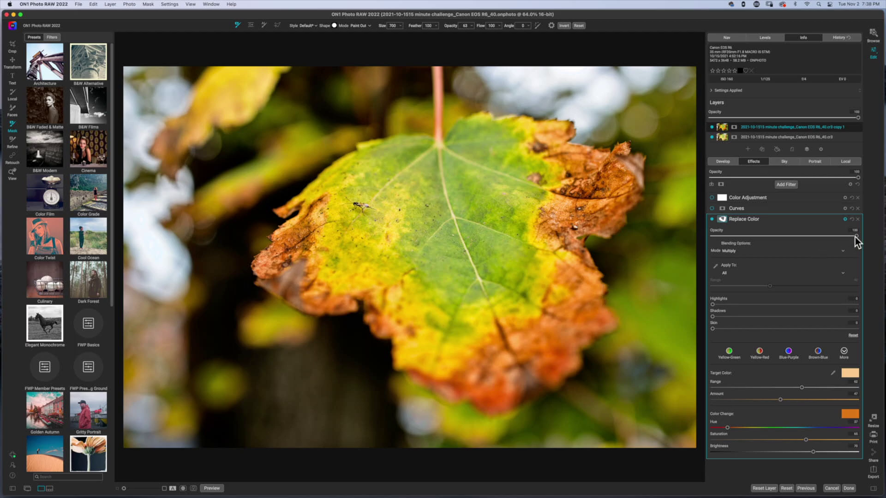
# Lower Replace Color opacity to about 82 and toggle it off and on twice to compare.
pyautogui.moveTo(857, 237); pyautogui.dragTo(791, 236)
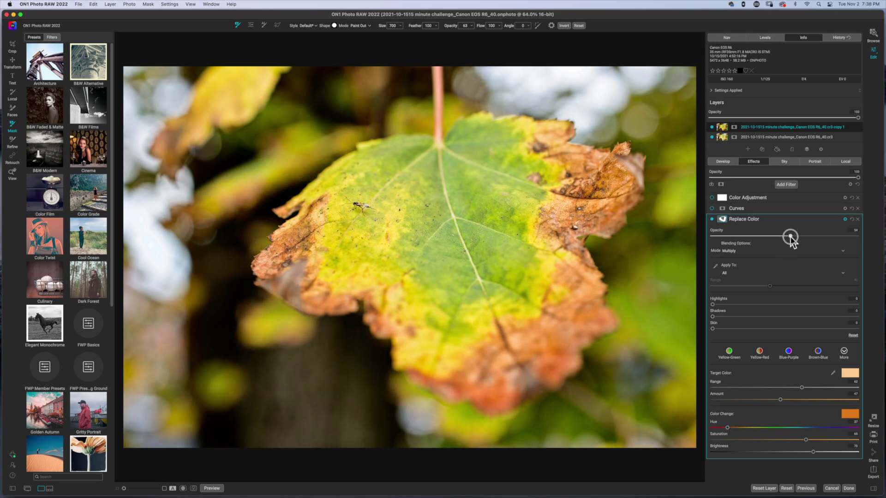
pyautogui.click(713, 220)
pyautogui.click(712, 220)
pyautogui.click(712, 220)
pyautogui.click(712, 221)
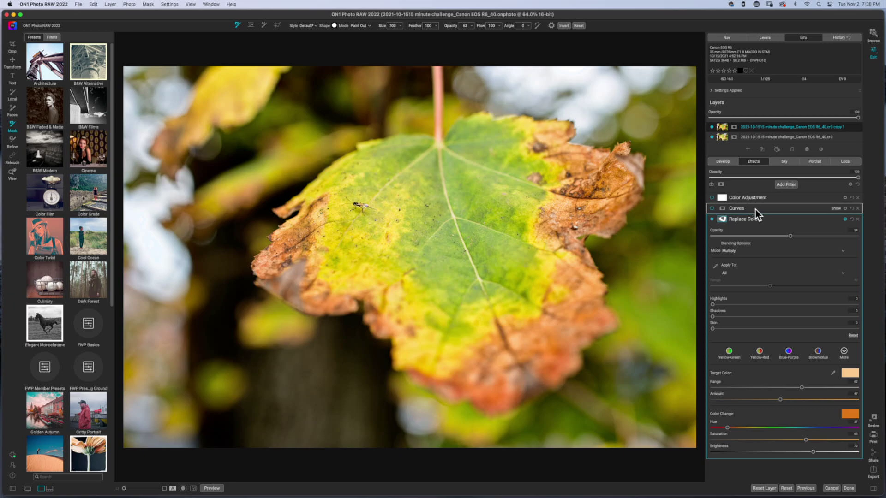
# Expand and re-enable Curves and Color Adjustment, comparing the result with Replace Color toggled off and on.
pyautogui.click(719, 207)
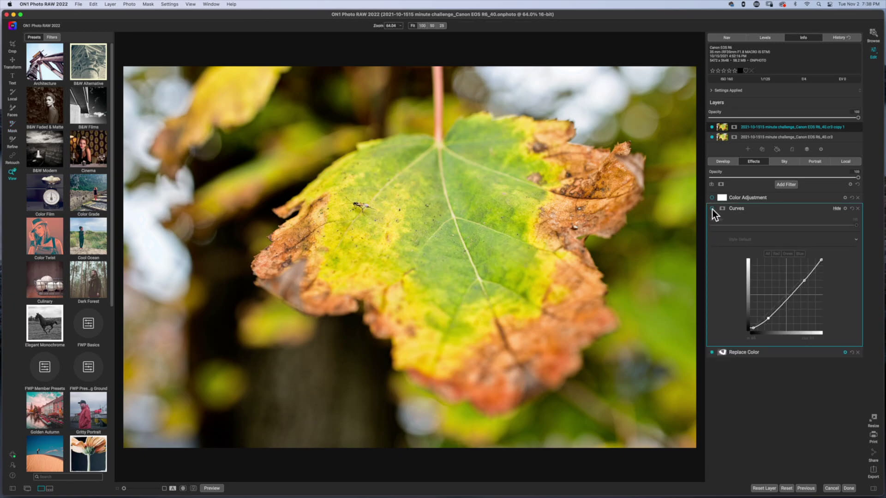
pyautogui.click(712, 210)
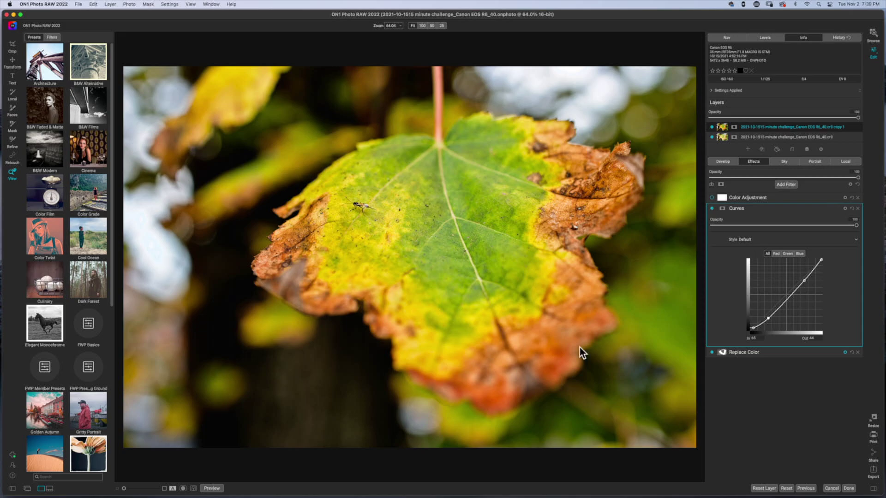
pyautogui.click(711, 198)
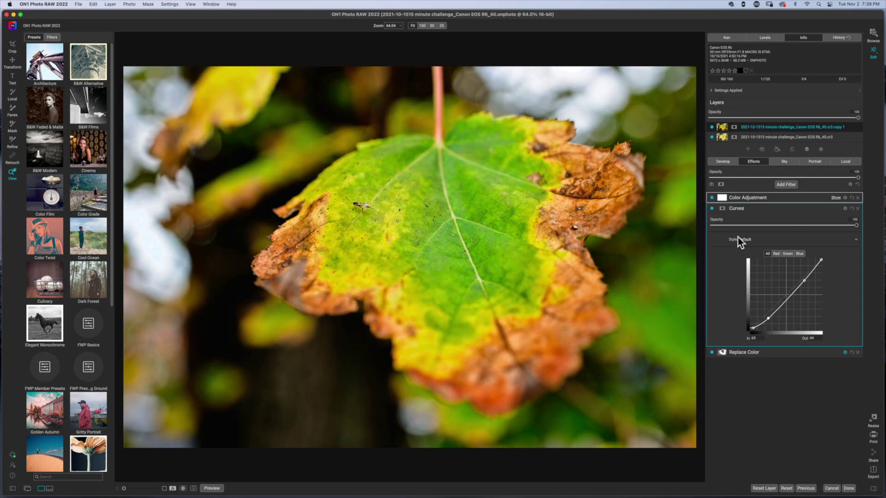
pyautogui.click(772, 200)
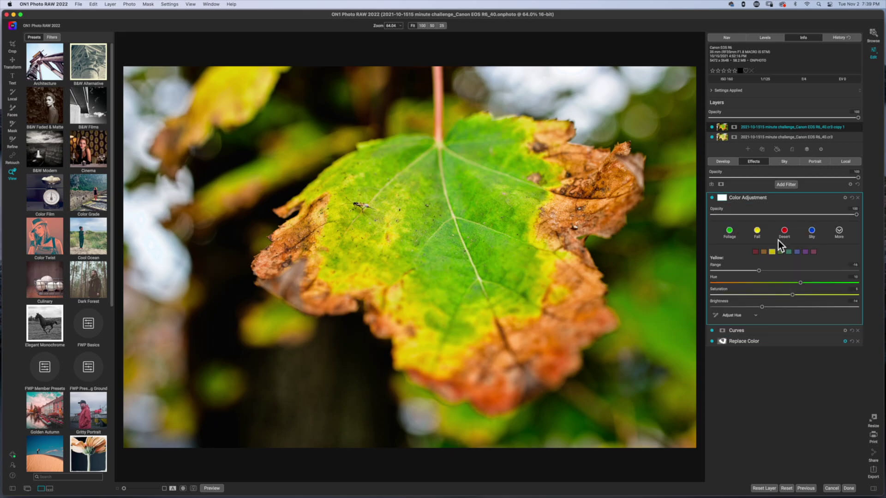
pyautogui.click(712, 341)
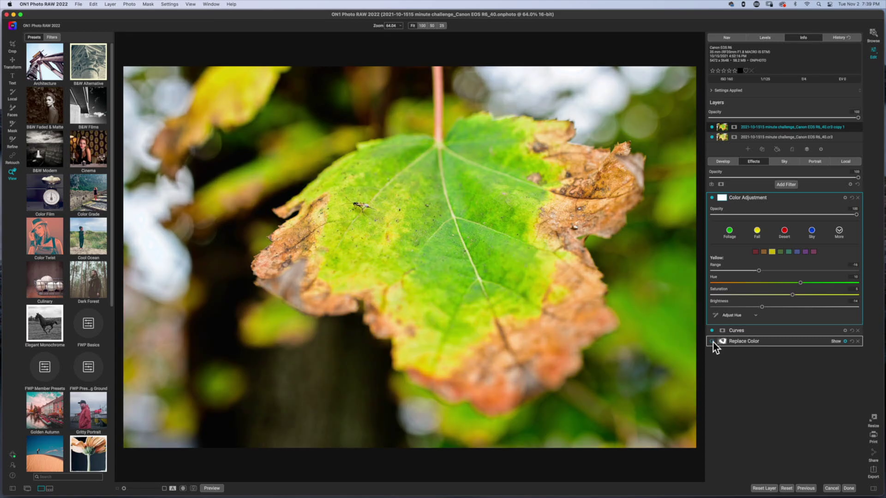
pyautogui.click(712, 342)
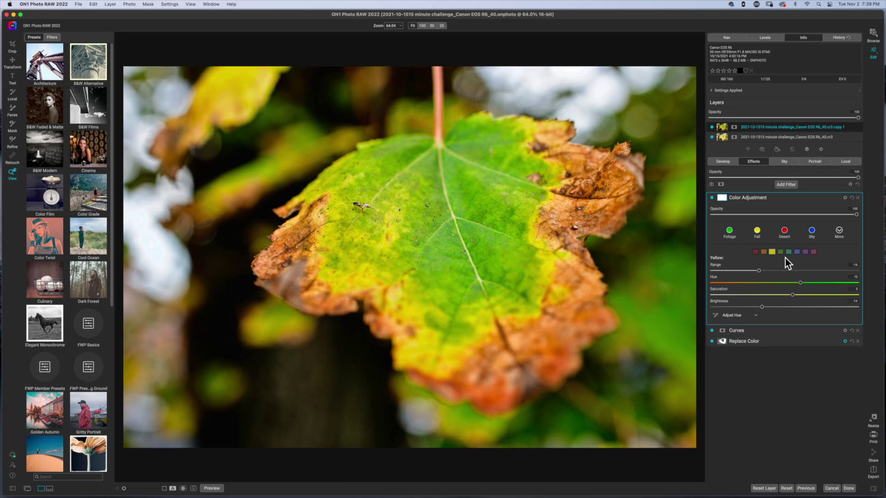
pyautogui.click(780, 200)
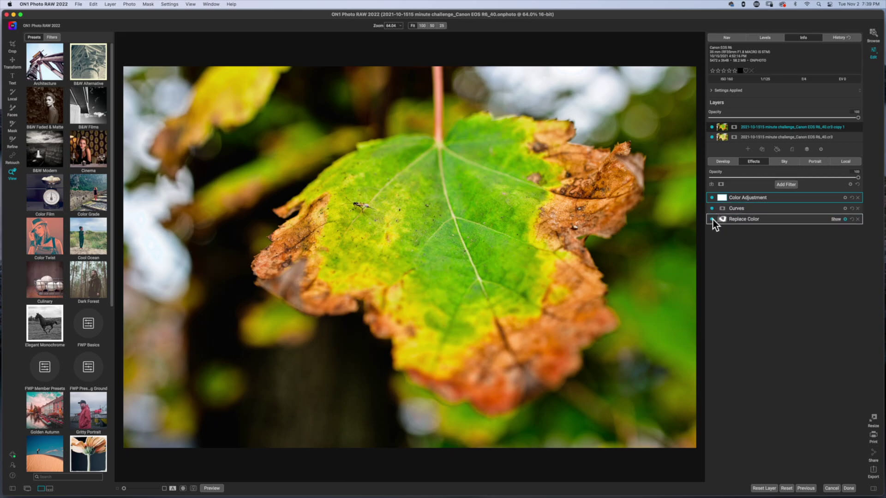
# Turn off Replace Color and add a second Color Adjustment filter.
pyautogui.click(712, 220)
pyautogui.click(786, 185)
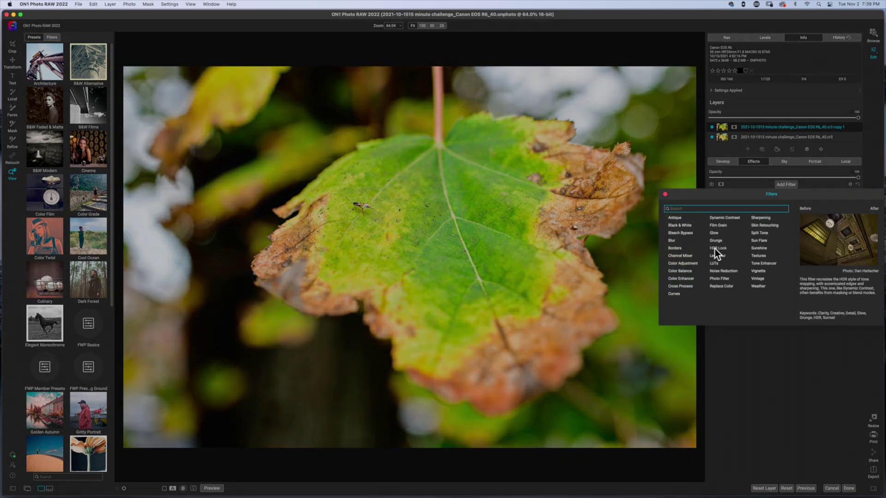
pyautogui.click(684, 264)
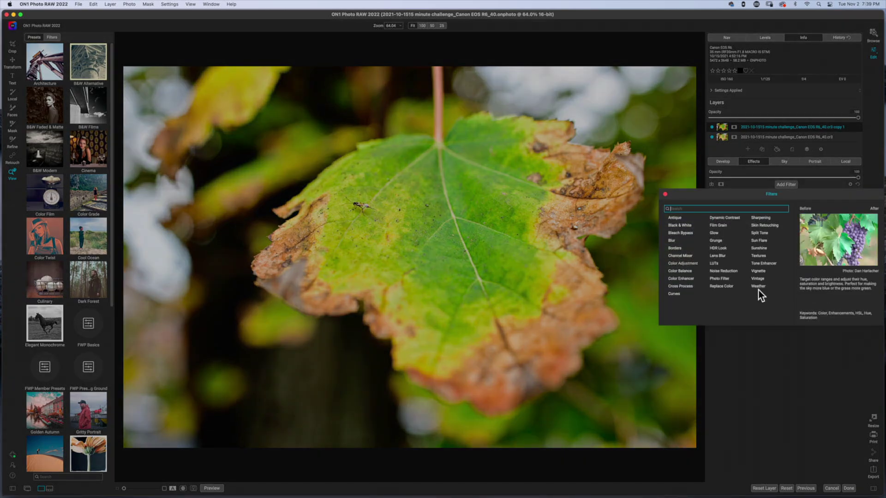
# In the new Color Adjustment filter, set orange brightness -14 and hue -13, then red hue 16.
pyautogui.click(765, 252)
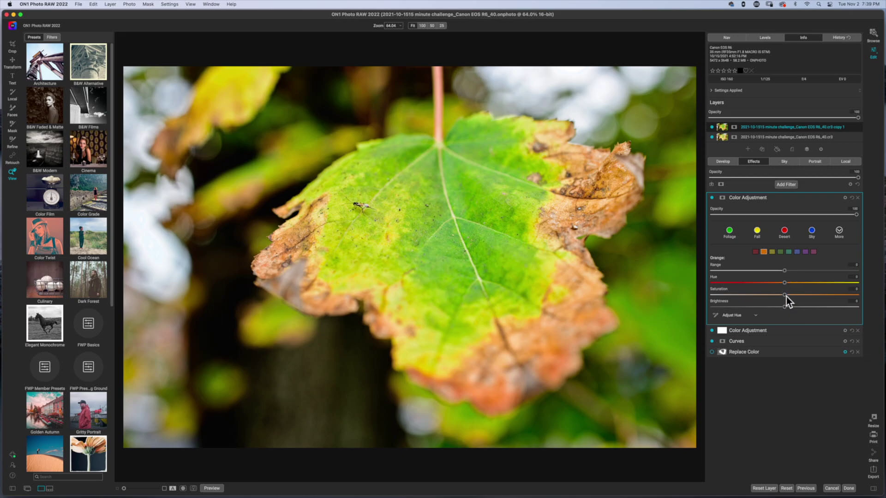
pyautogui.moveTo(784, 307); pyautogui.dragTo(745, 309)
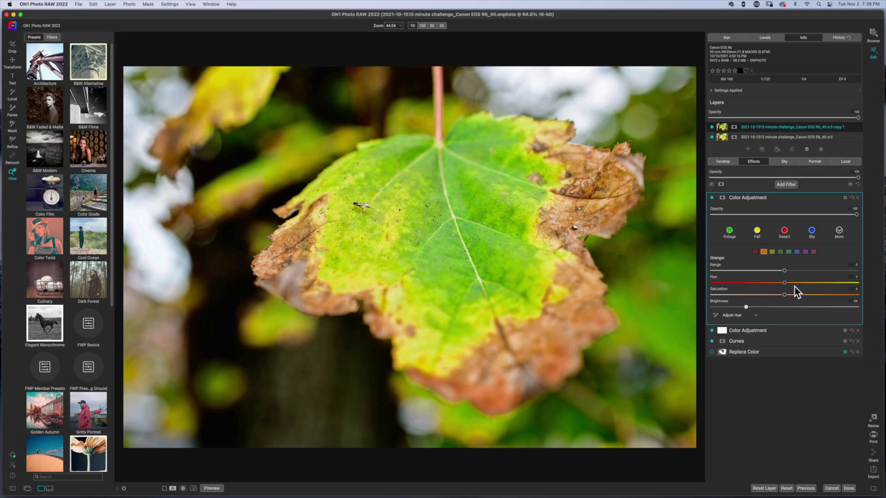
pyautogui.moveTo(785, 284); pyautogui.dragTo(768, 285)
pyautogui.moveTo(765, 287)
pyautogui.mouseDown()
pyautogui.moveTo(783, 270)
pyautogui.moveTo(772, 272)
pyautogui.mouseUp()
pyautogui.click(756, 252)
pyautogui.moveTo(784, 282); pyautogui.dragTo(762, 307)
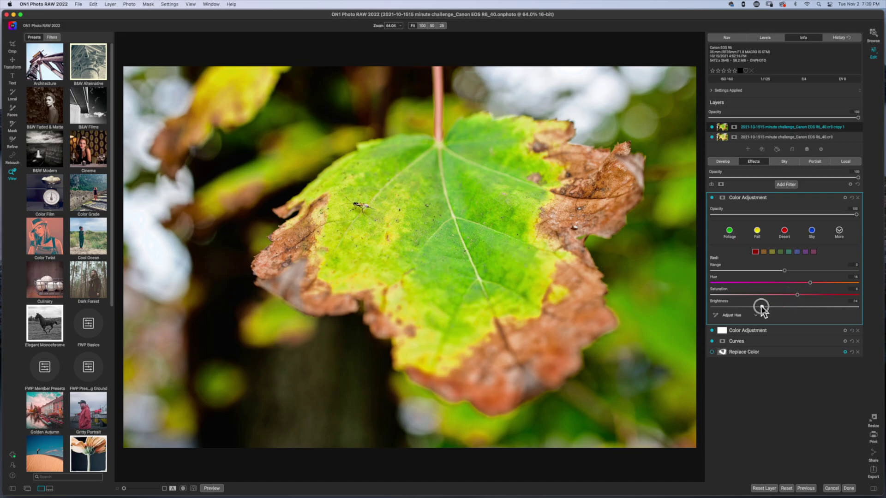
pyautogui.moveTo(768, 332)
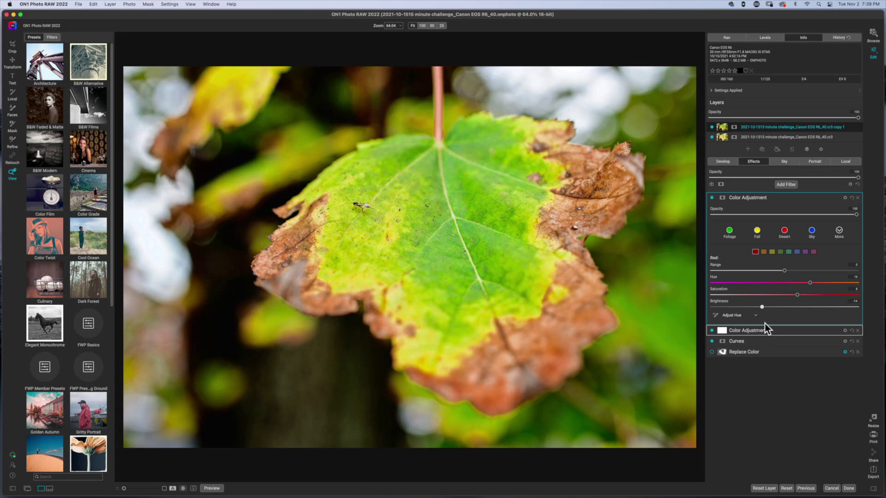
pyautogui.moveTo(746, 356)
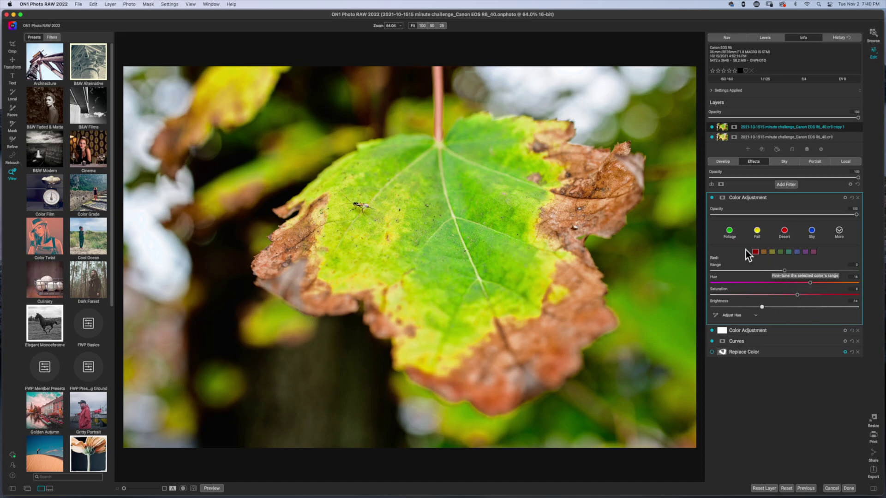
# Delete the extra Color Adjustment filter and set Replace Color's change colour to orange on the colour wheel.
pyautogui.click(858, 198)
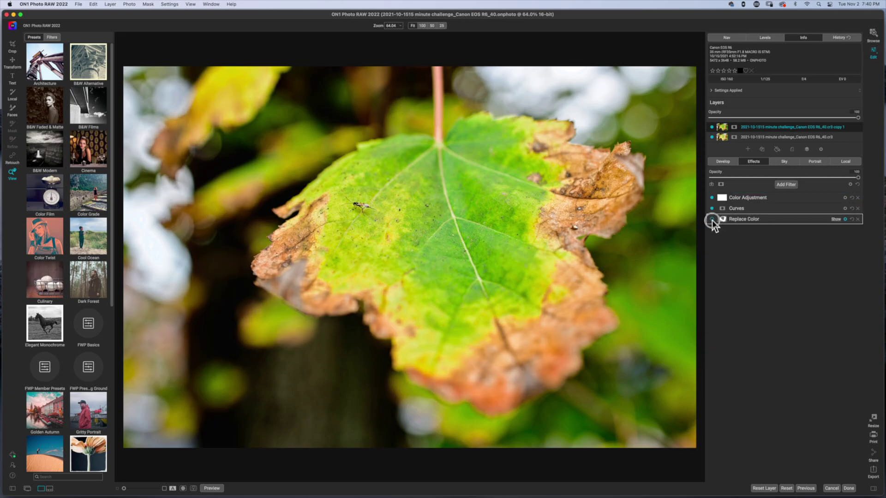
pyautogui.click(741, 222)
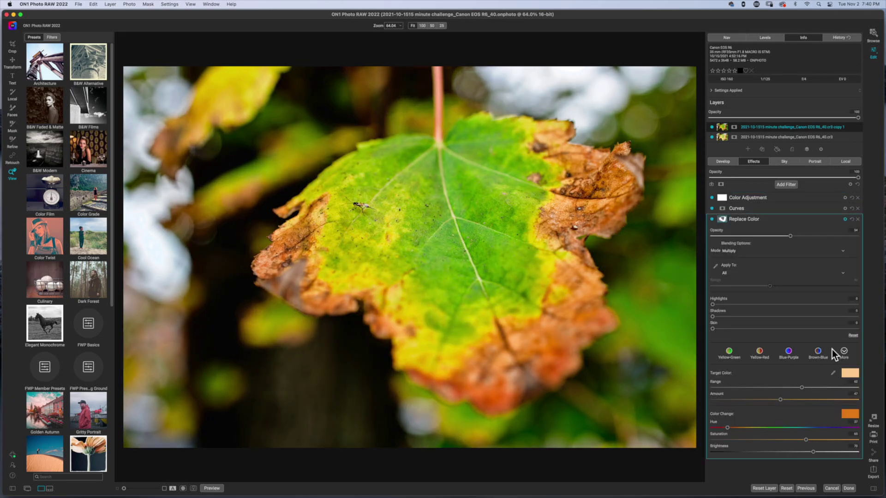
pyautogui.click(850, 414)
pyautogui.click(622, 131)
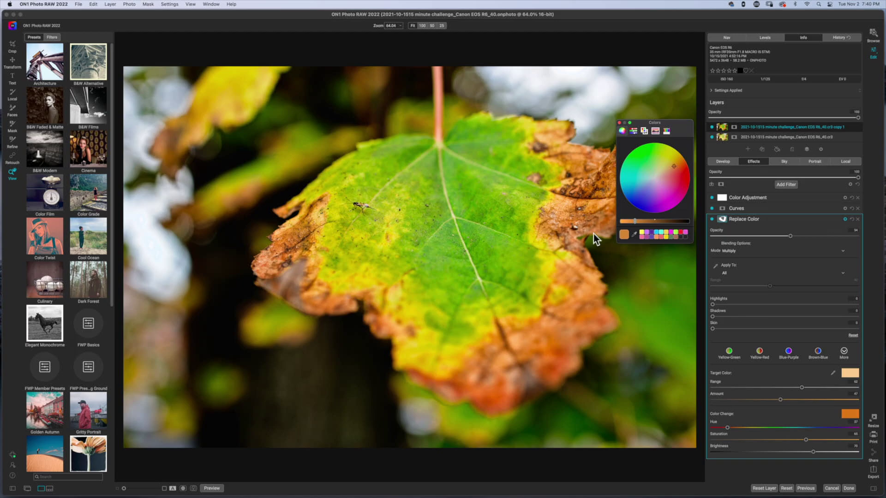
pyautogui.click(674, 167)
pyautogui.moveTo(675, 166)
pyautogui.mouseDown()
pyautogui.moveTo(649, 158)
pyautogui.moveTo(636, 182)
pyautogui.moveTo(649, 207)
pyautogui.moveTo(674, 196)
pyautogui.moveTo(681, 171)
pyautogui.mouseUp()
# Close the colour picker, collapse Replace Color, and toggle the backslash preview between original and edit.
pyautogui.click(620, 123)
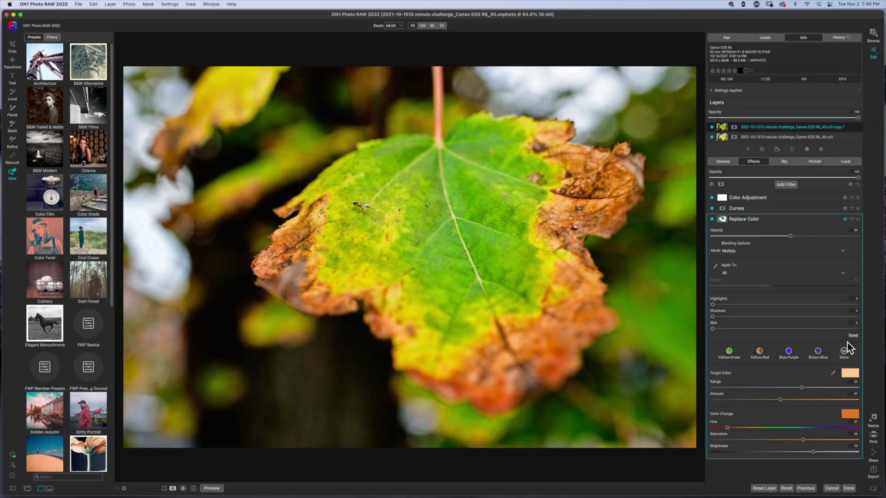
pyautogui.click(771, 219)
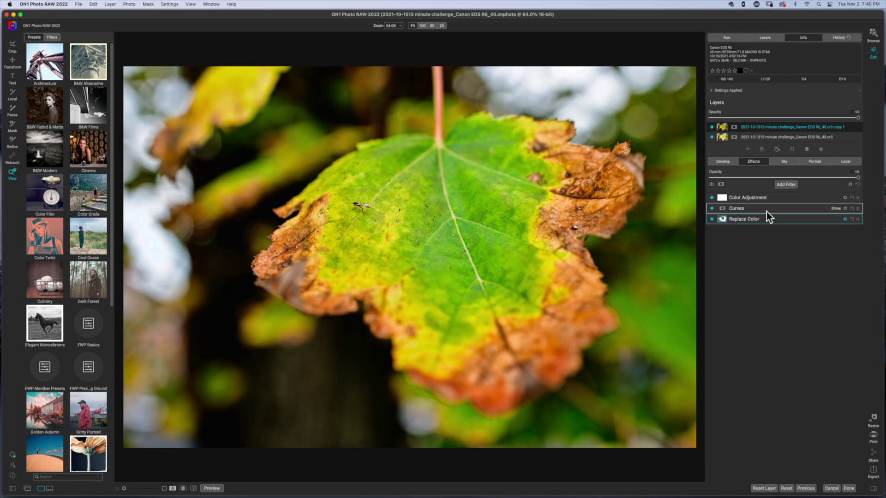
pyautogui.press('\\')
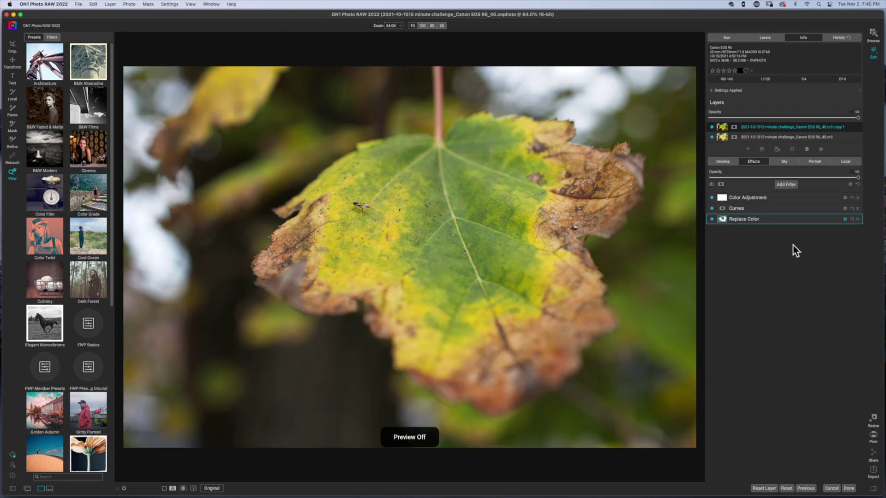
pyautogui.press('\\')
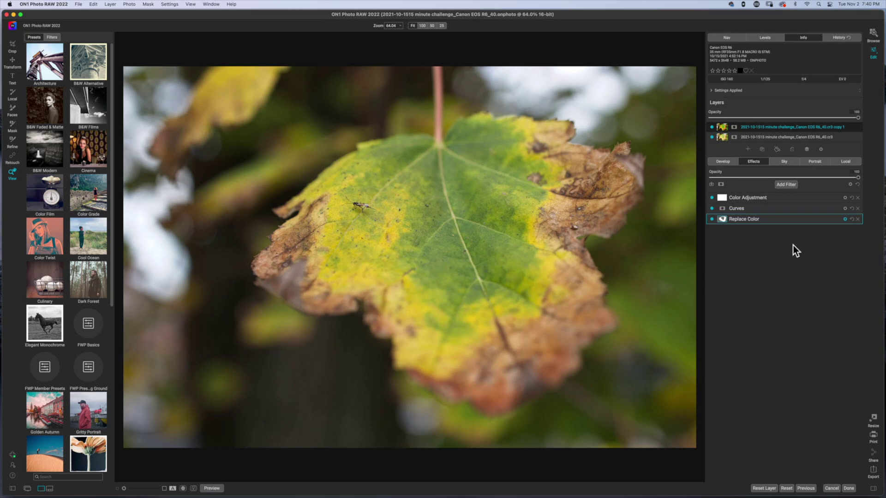